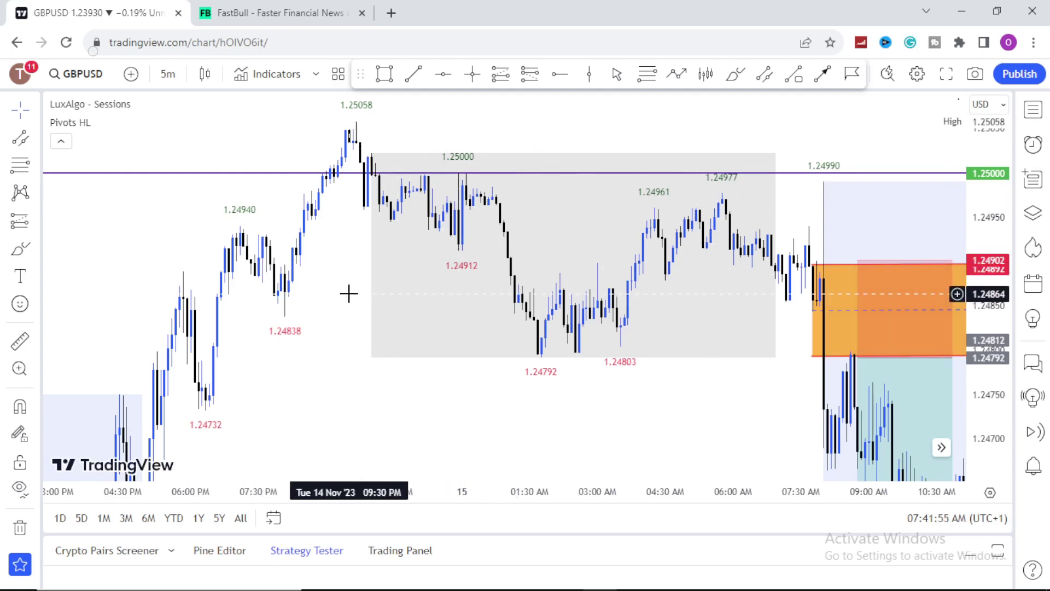
Step: Pan the 5-minute GBPUSD chart slightly, then switch it to the 4-hour (4h) interval
drag(349, 293, 398, 288)
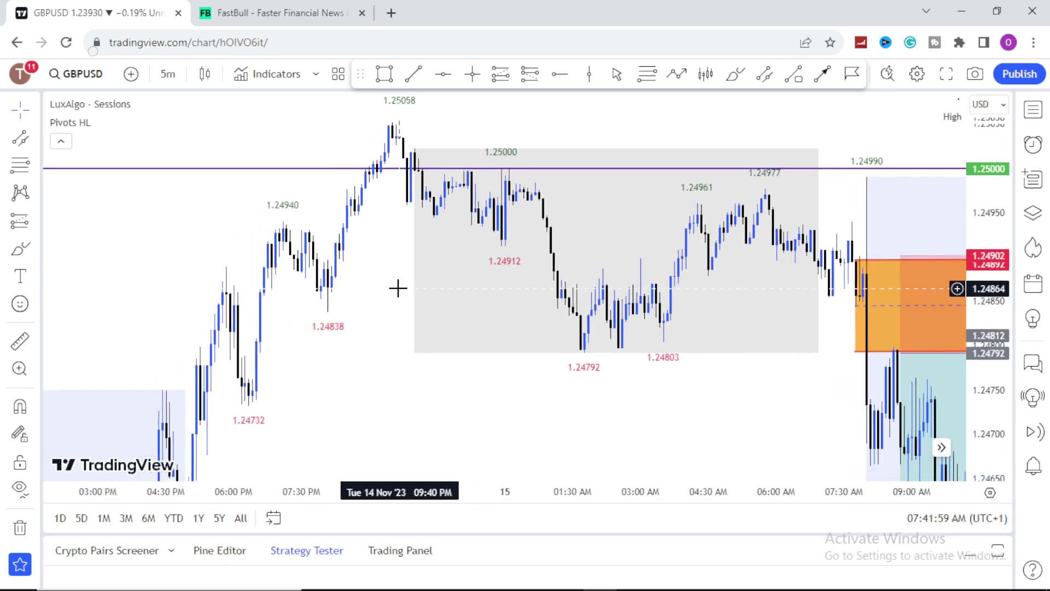
mouse_move(379, 351)
mouse_down()
mouse_move(382, 333)
mouse_move(362, 354)
mouse_up()
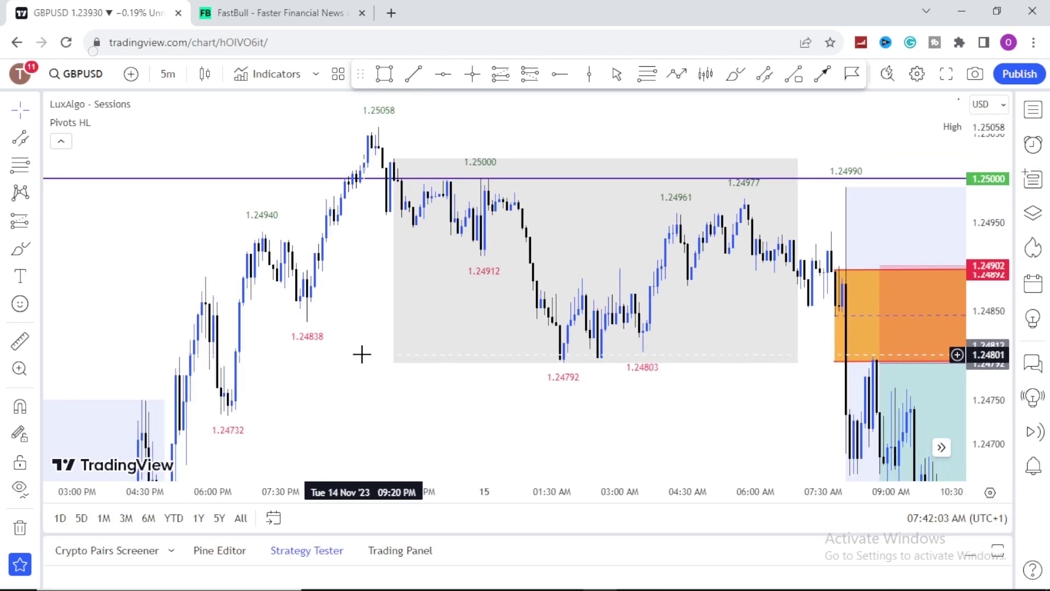
text(4h)
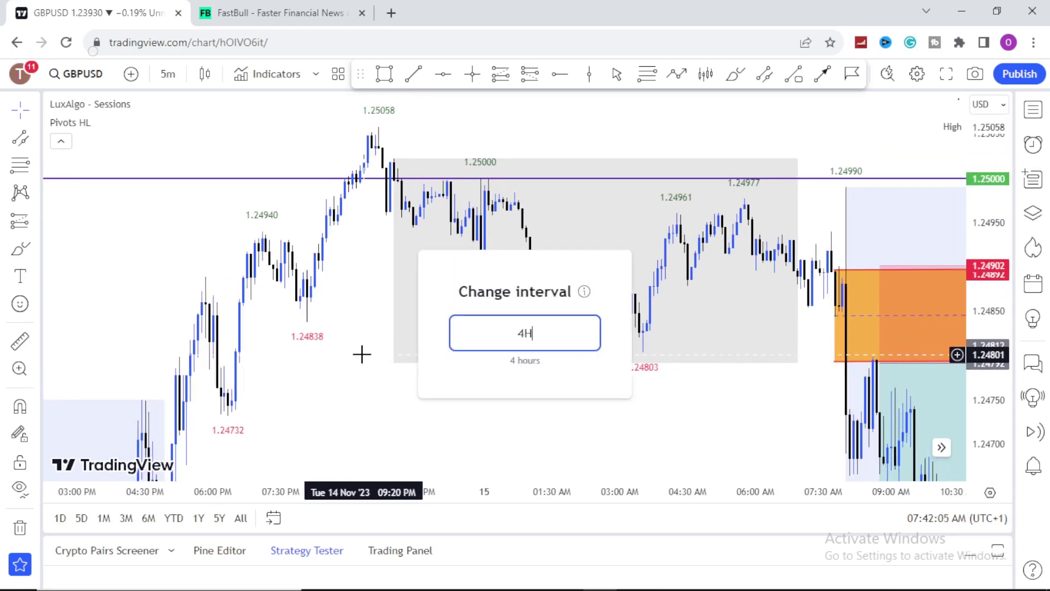
key(Return)
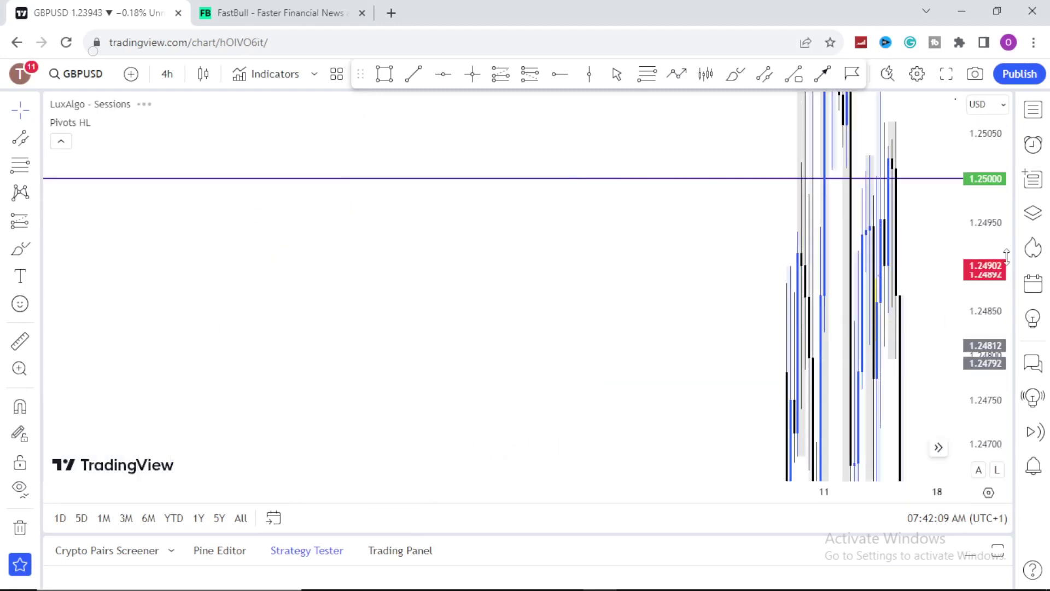
Step: Pan and compress the 4-hour chart to review both yellow zones, earlier highs and August candles
drag(677, 335, 339, 352)
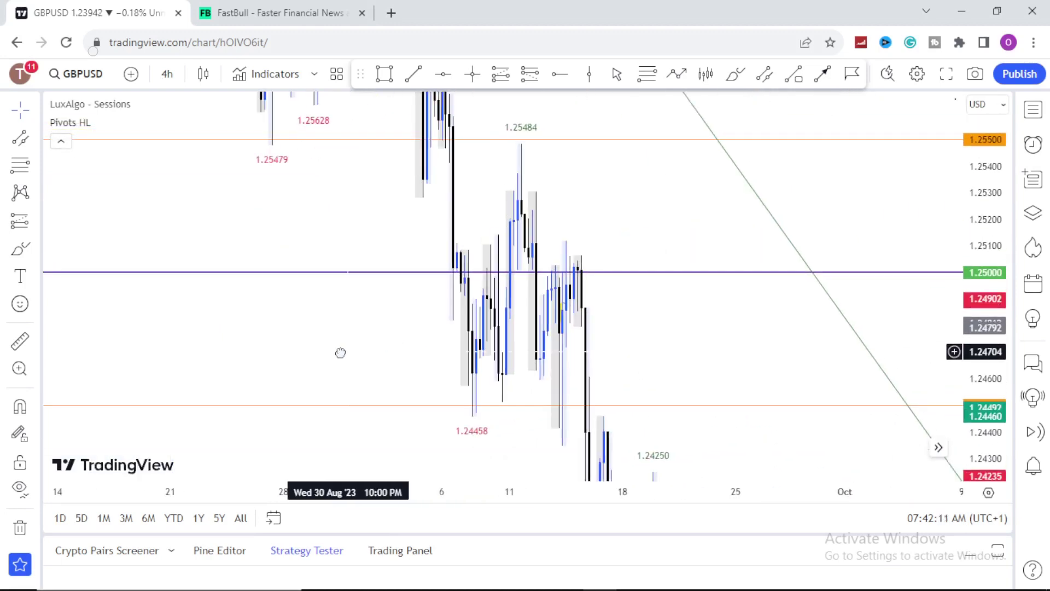
drag(974, 197, 983, 216)
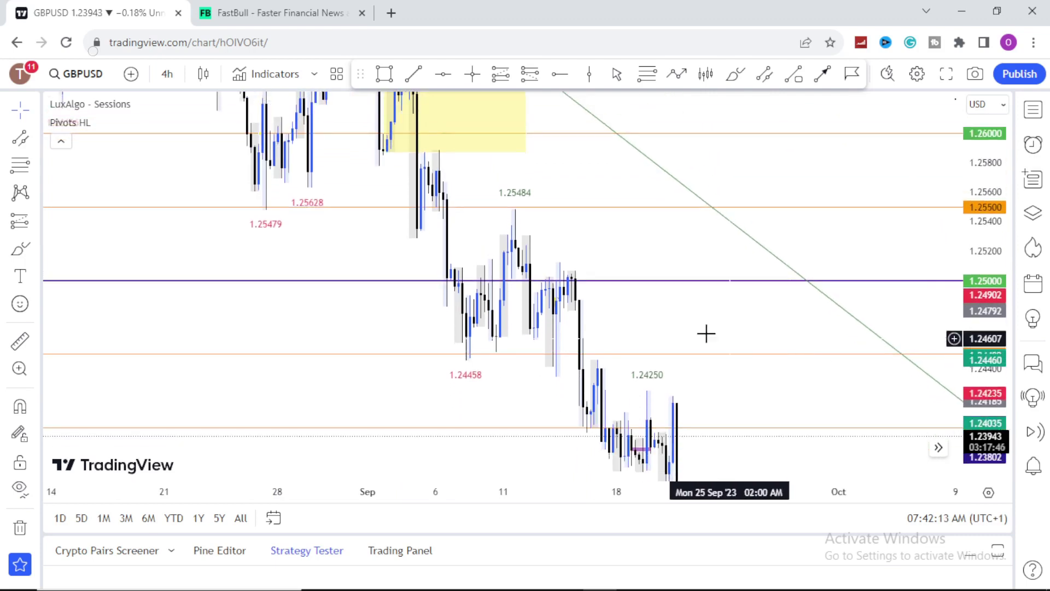
drag(680, 263, 665, 204)
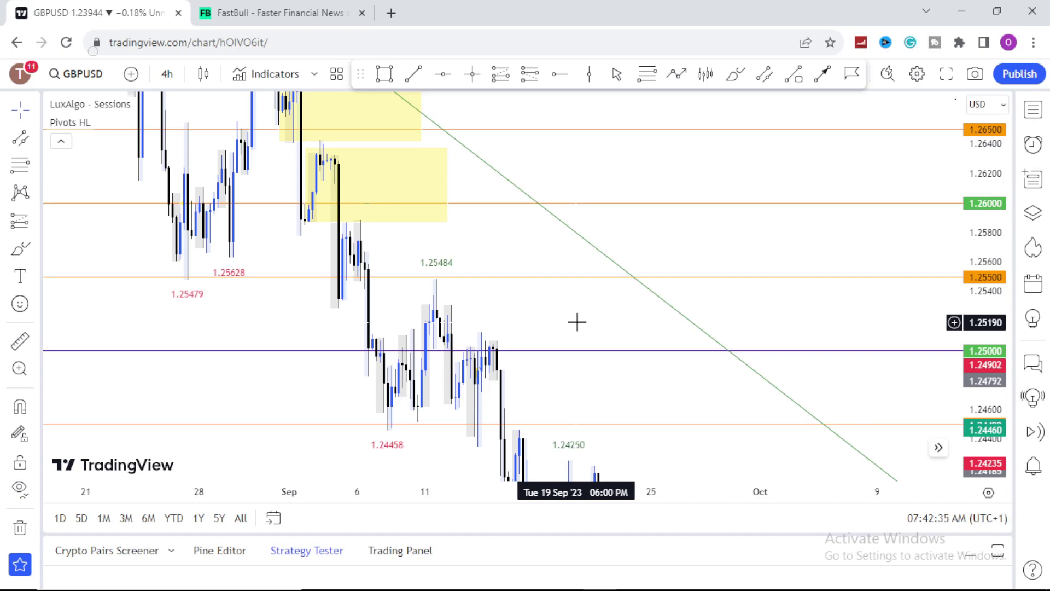
drag(1000, 166, 989, 320)
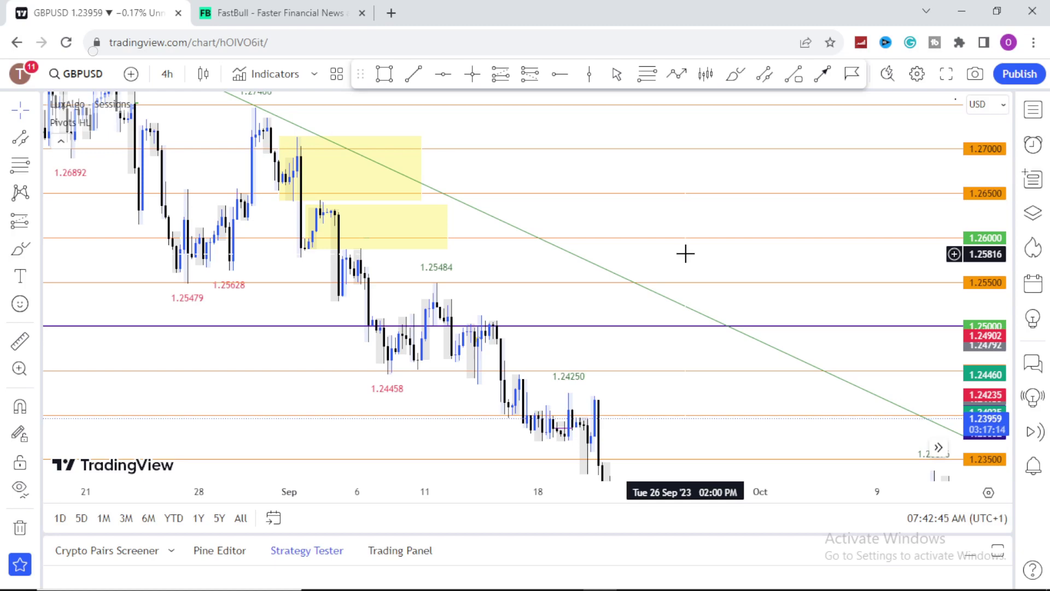
drag(611, 213, 666, 228)
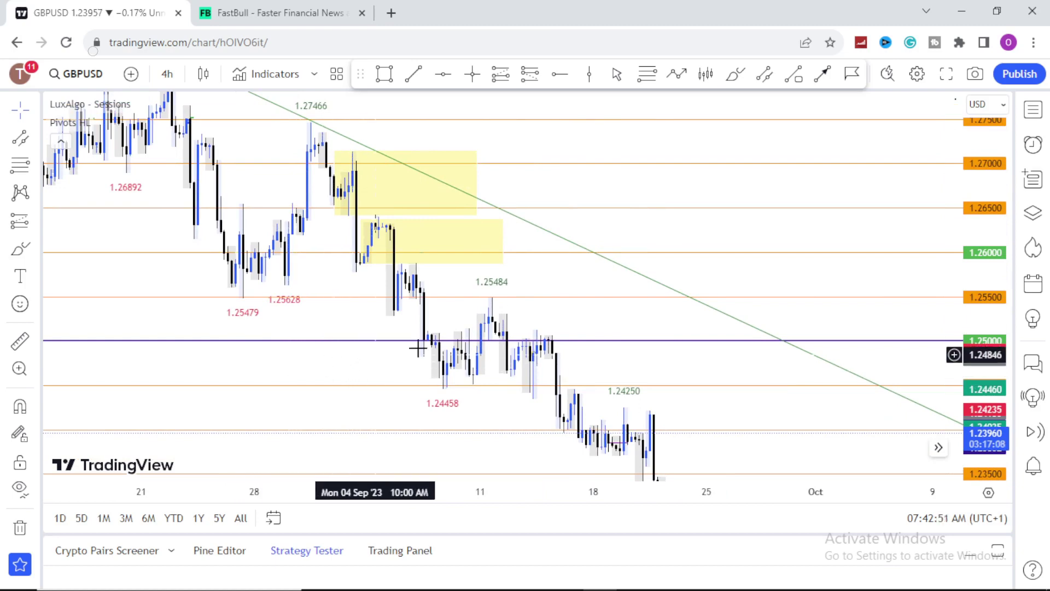
drag(583, 185, 662, 227)
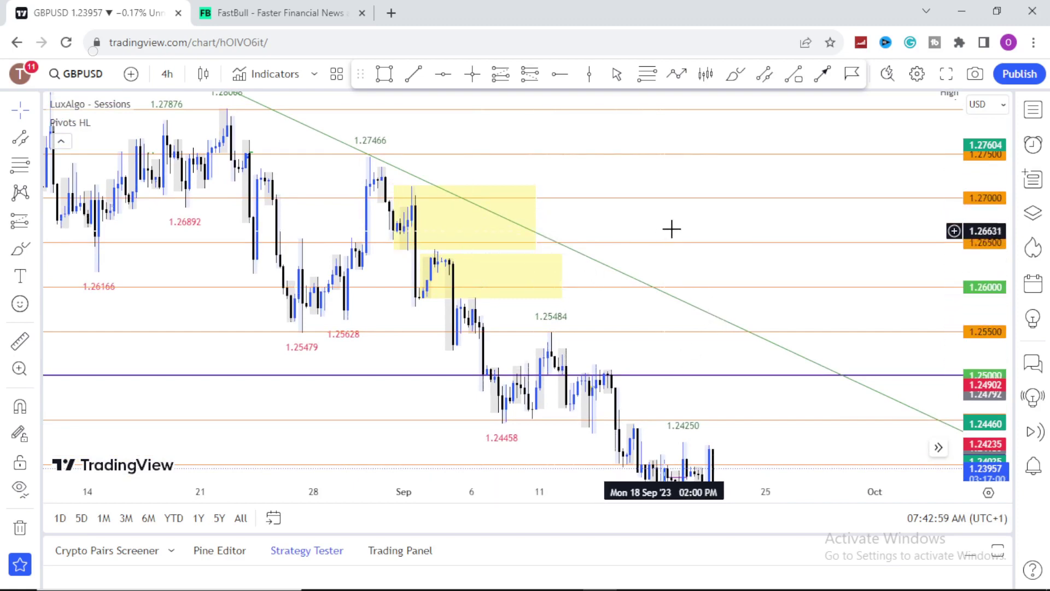
drag(651, 224, 528, 206)
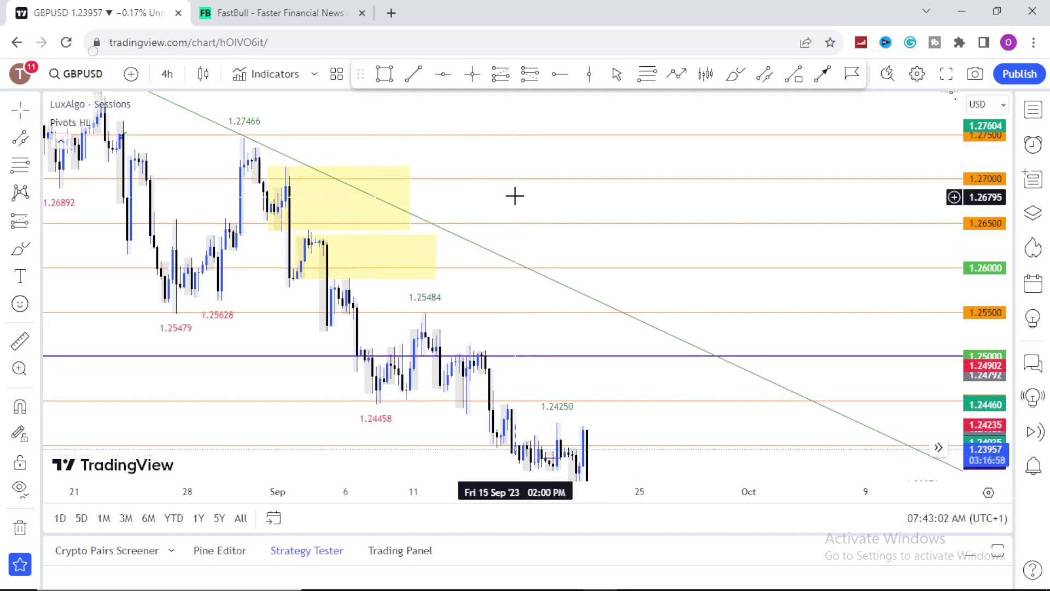
drag(502, 156, 728, 264)
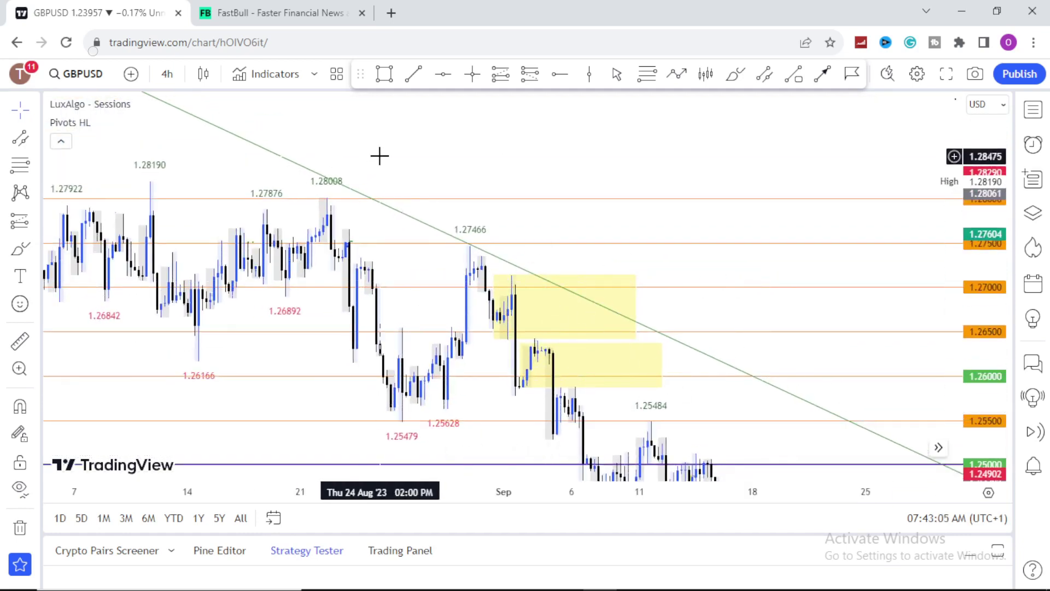
Step: Switch to the daily (1D) interval and pan from 2022 to center February–December 2023
text(1D)
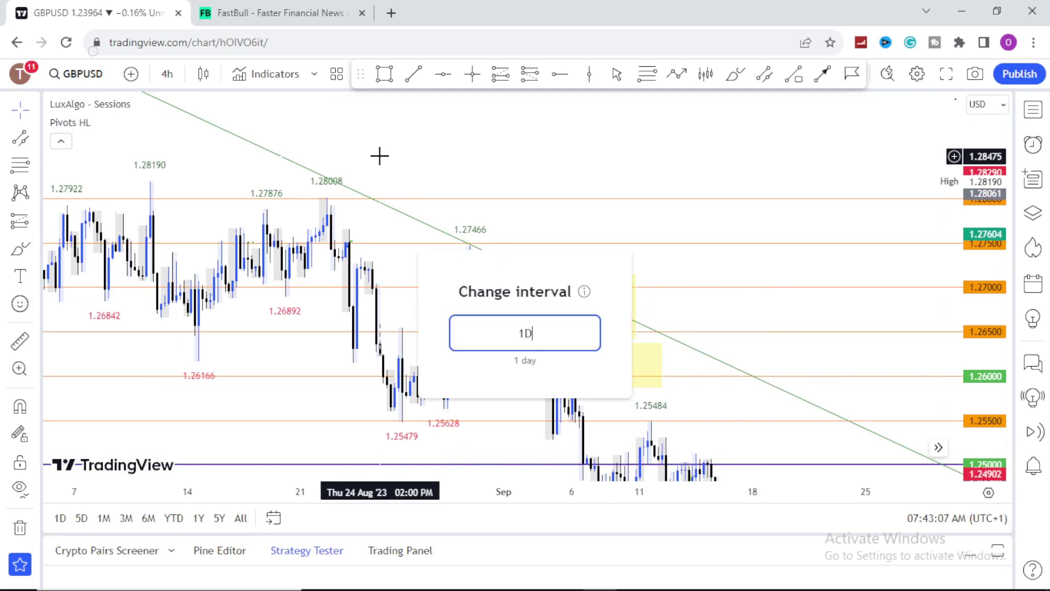
key(Return)
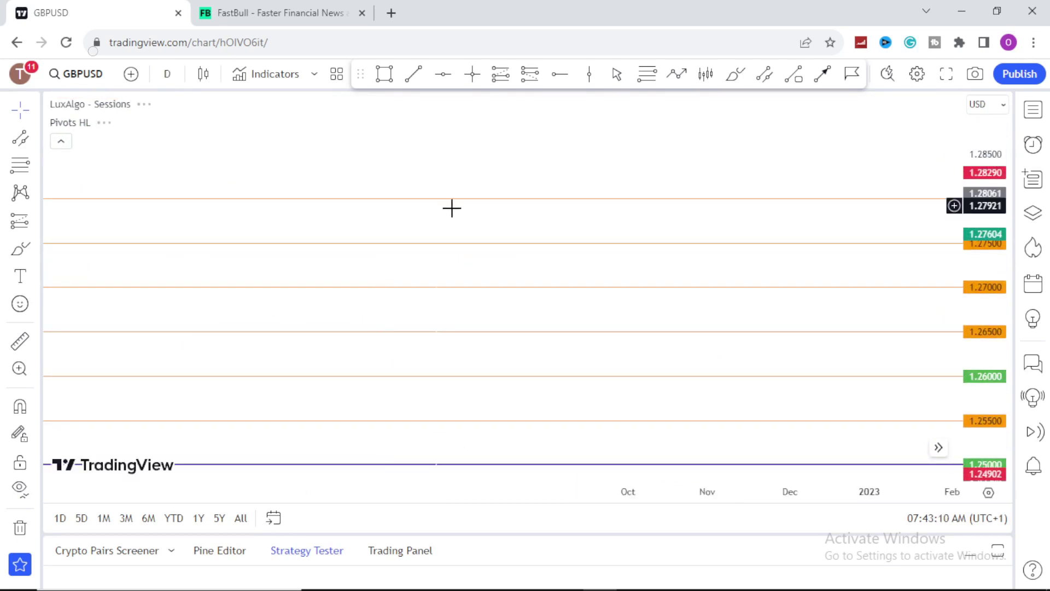
drag(555, 174, 746, 217)
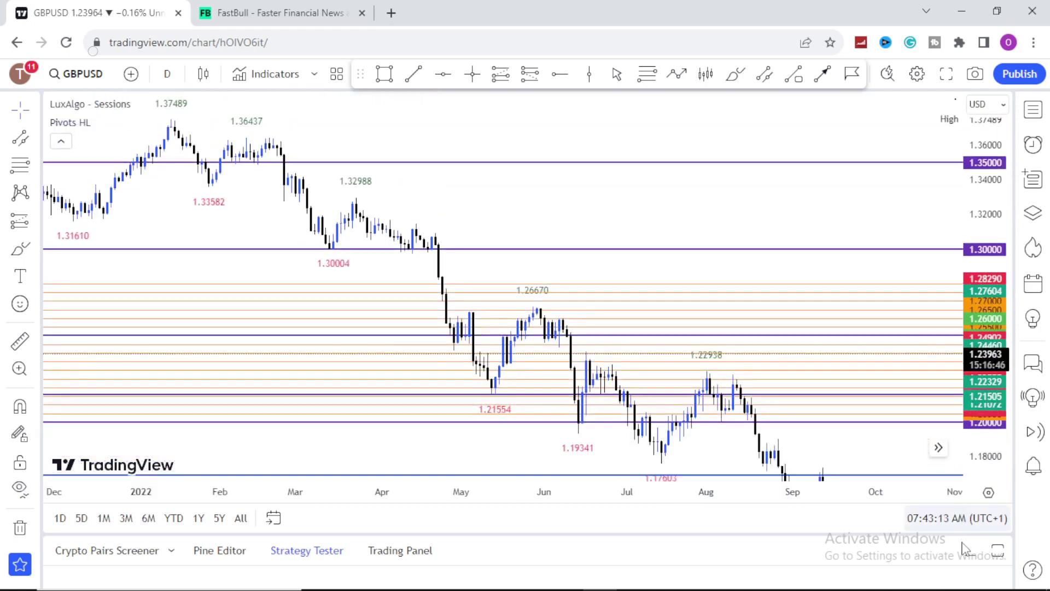
drag(647, 184, 483, 113)
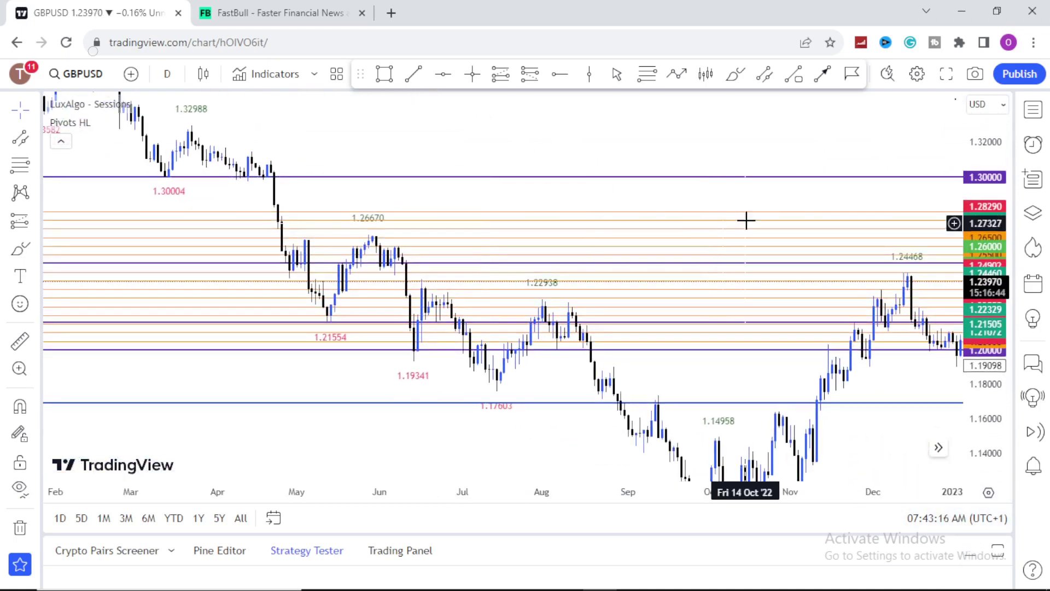
drag(799, 164, 553, 114)
drag(783, 167, 450, 168)
drag(736, 125, 403, 197)
Step: Stretch the daily price scale, show April 2023–February 2024, and reposition a drawing
drag(986, 310, 986, 282)
drag(616, 143, 445, 132)
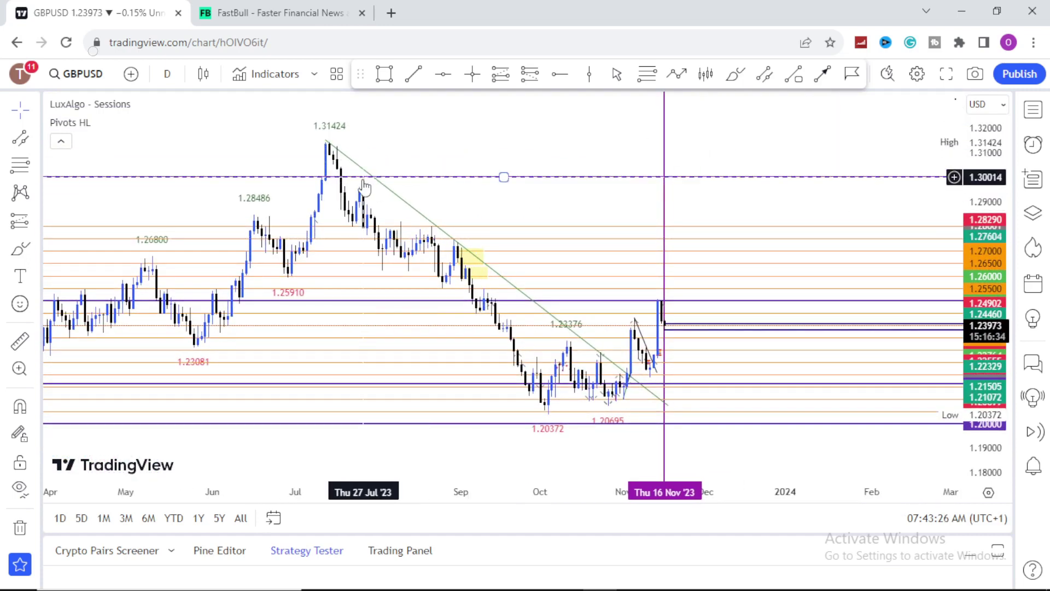
mouse_move(469, 302)
mouse_down()
mouse_move(481, 280)
mouse_move(499, 280)
mouse_move(517, 354)
mouse_move(548, 375)
mouse_up()
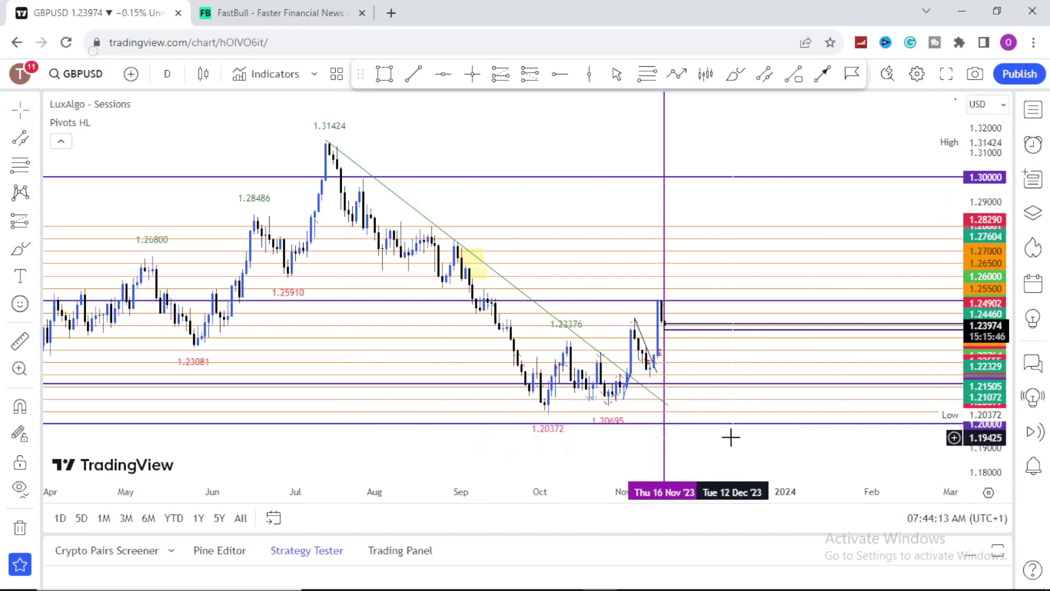
Step: Return to the 4H interval, stretch prices, and centre recent candles under the 16 Nov line
text(4H)
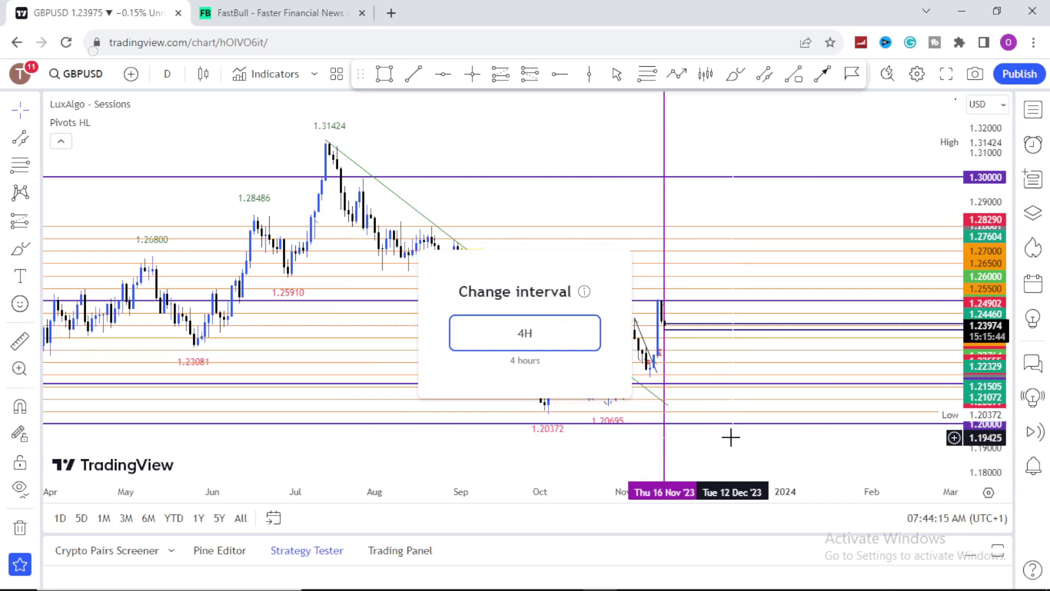
key(Return)
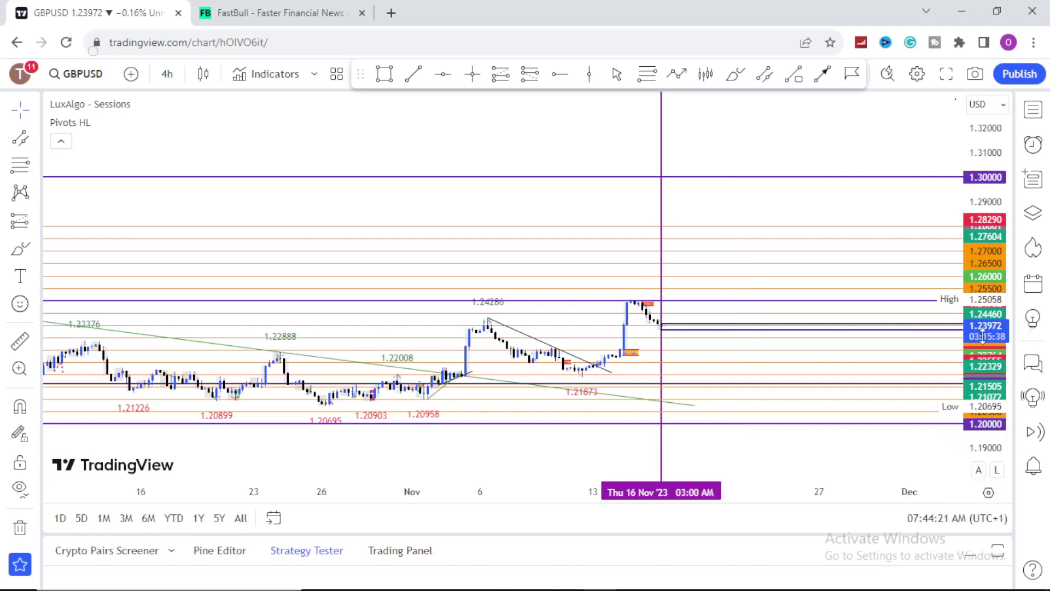
drag(988, 350, 991, 416)
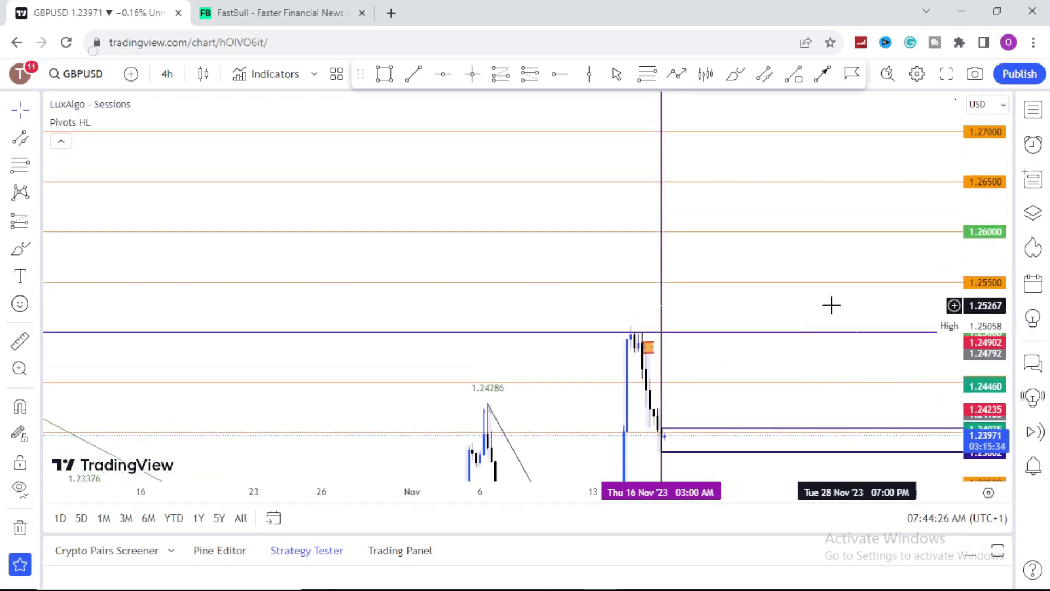
drag(750, 305, 641, 207)
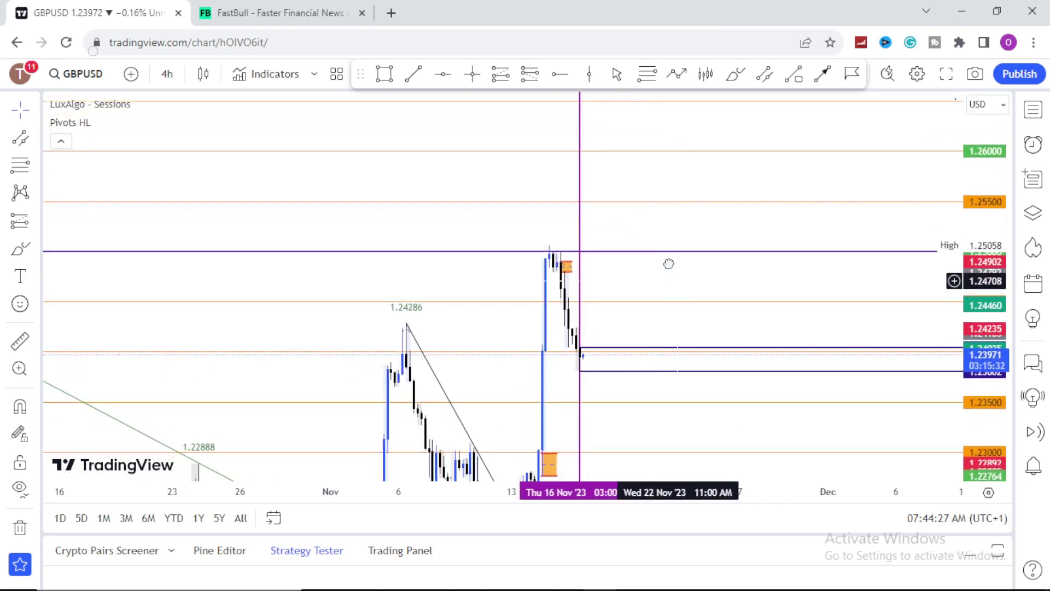
drag(670, 269, 663, 241)
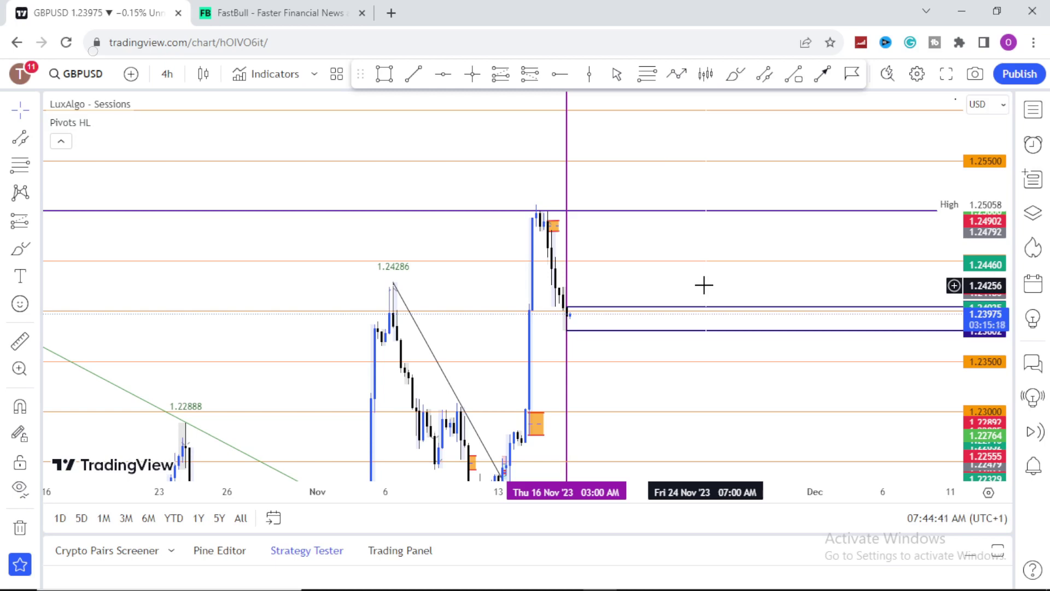
Step: Zoom the 4-hour chart in two steps onto early November and select the purple 16 Nov line
click(535, 418)
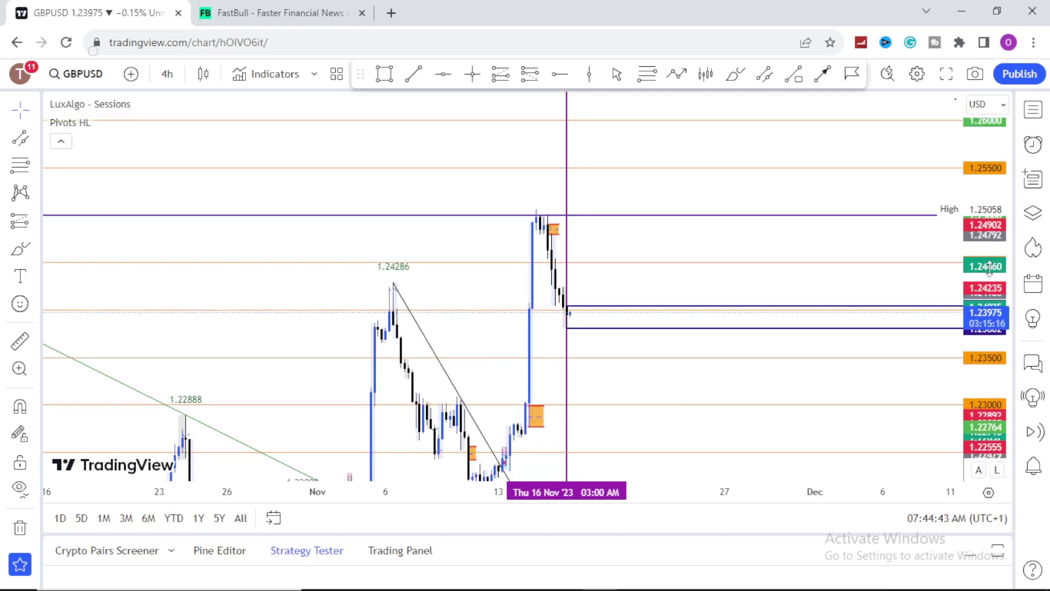
click(475, 437)
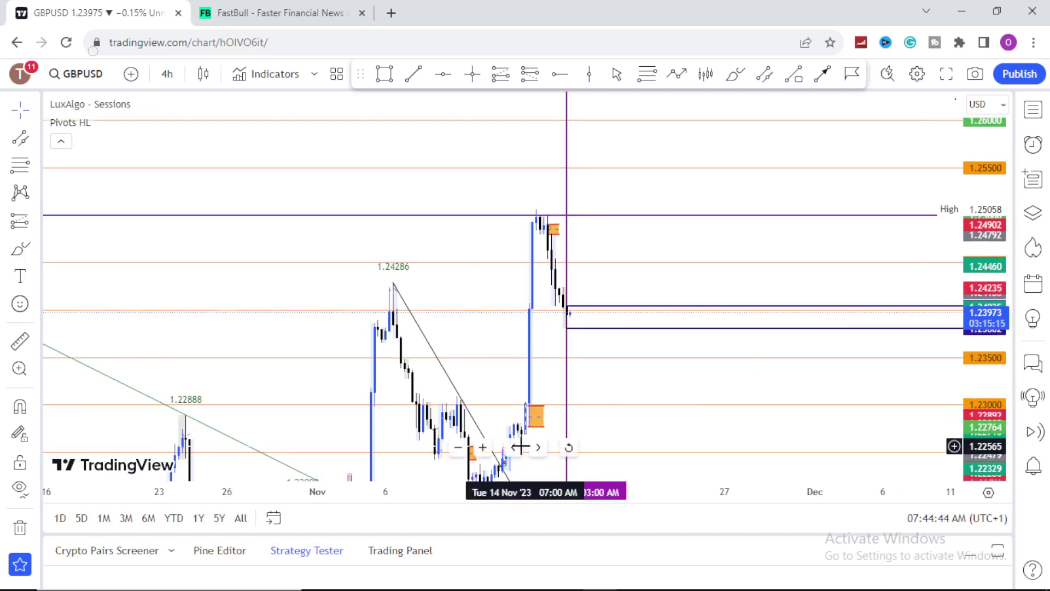
click(482, 447)
click(482, 448)
drag(632, 387, 804, 377)
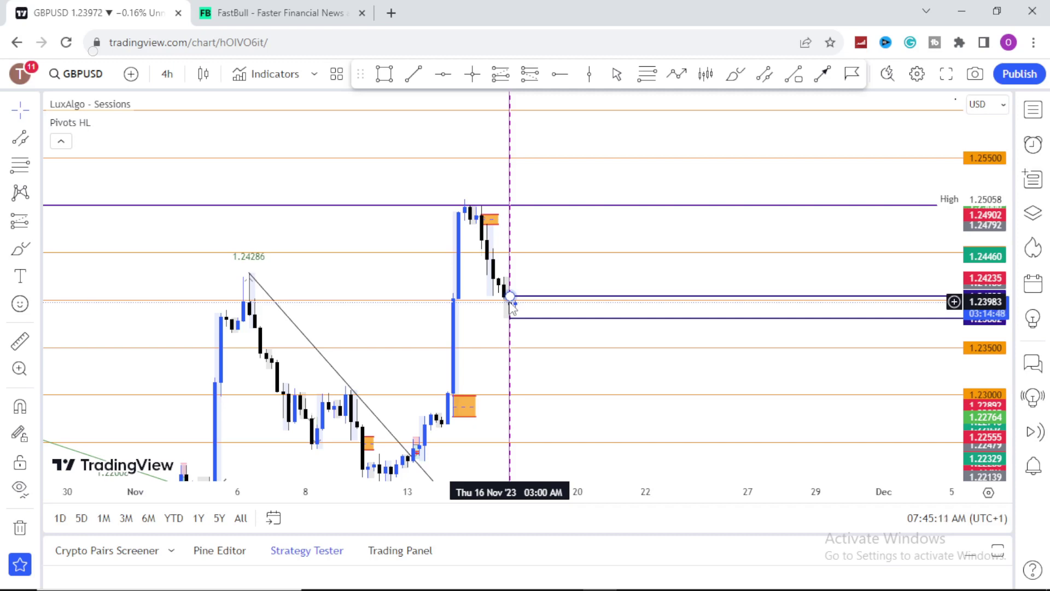
click(512, 230)
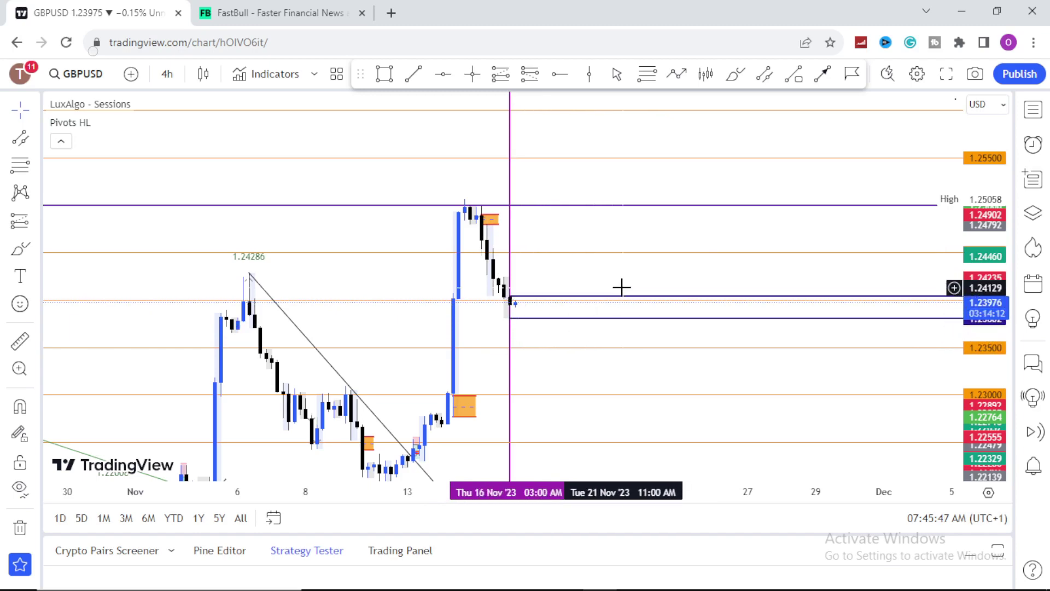
Step: Switch to the 15-minute interval and stretch the price scale to spread candles and levels
text(15)
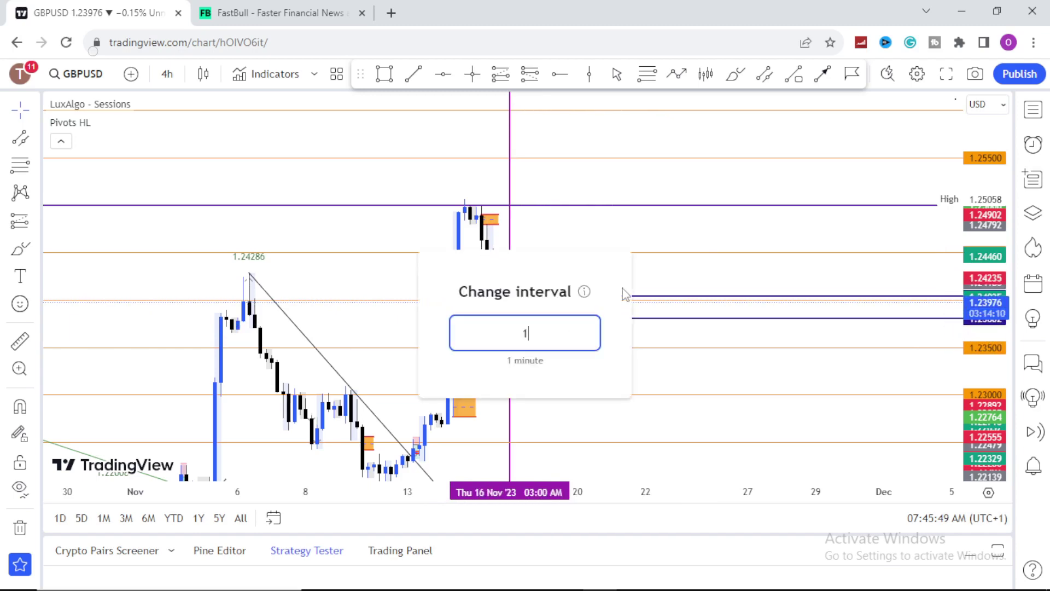
key(Return)
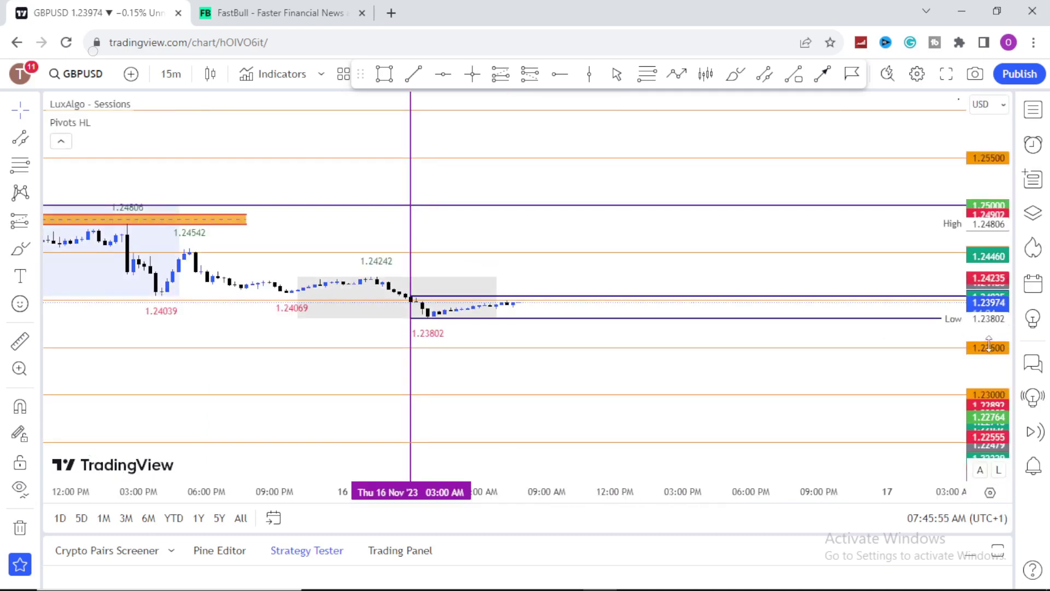
drag(987, 343, 969, 216)
drag(1000, 362, 990, 344)
drag(682, 258, 737, 270)
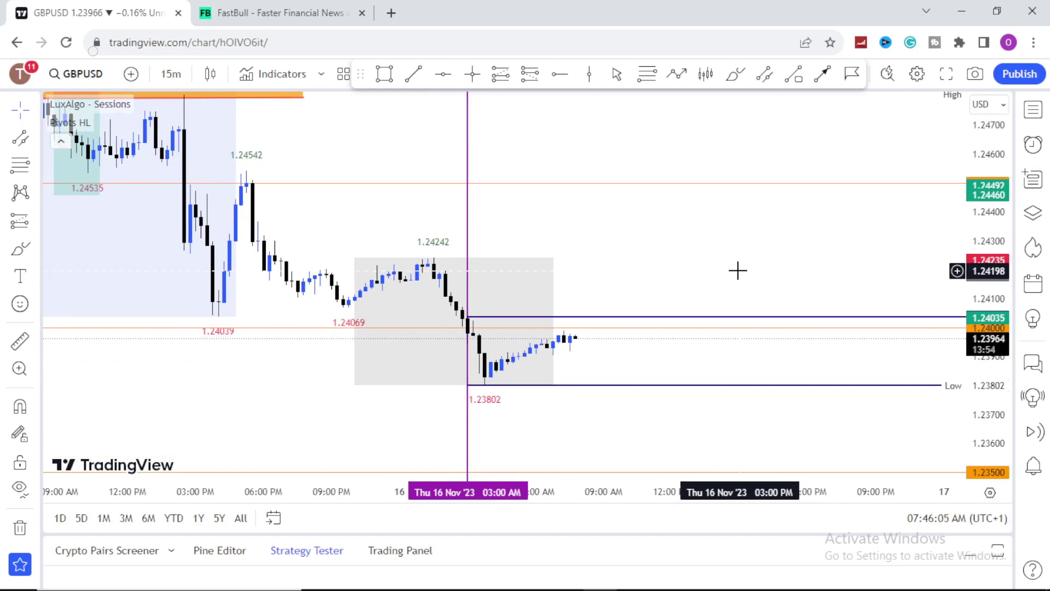
Step: Pan across the 15–16 Nov sessions to the 1.23802 low, inspecting the long position's stop and target
drag(268, 365, 598, 434)
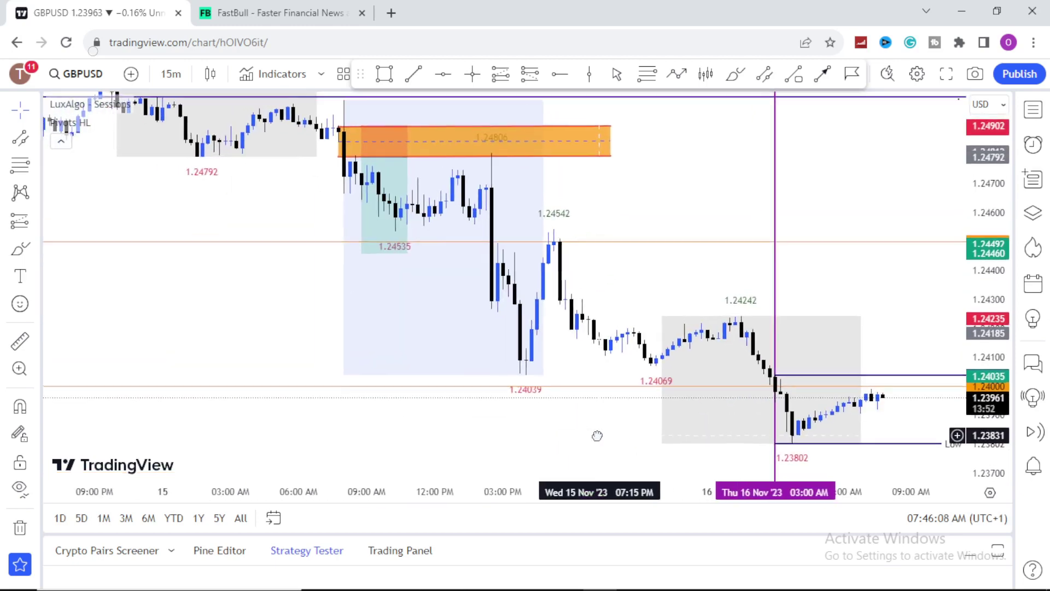
drag(246, 297, 251, 375)
click(366, 224)
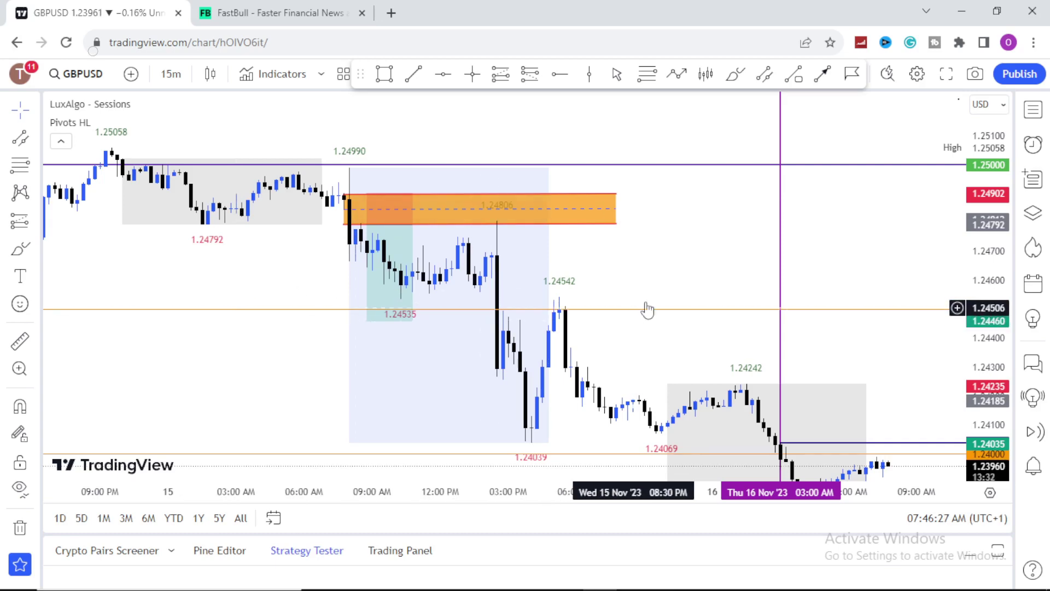
drag(645, 255, 515, 233)
drag(810, 328, 775, 289)
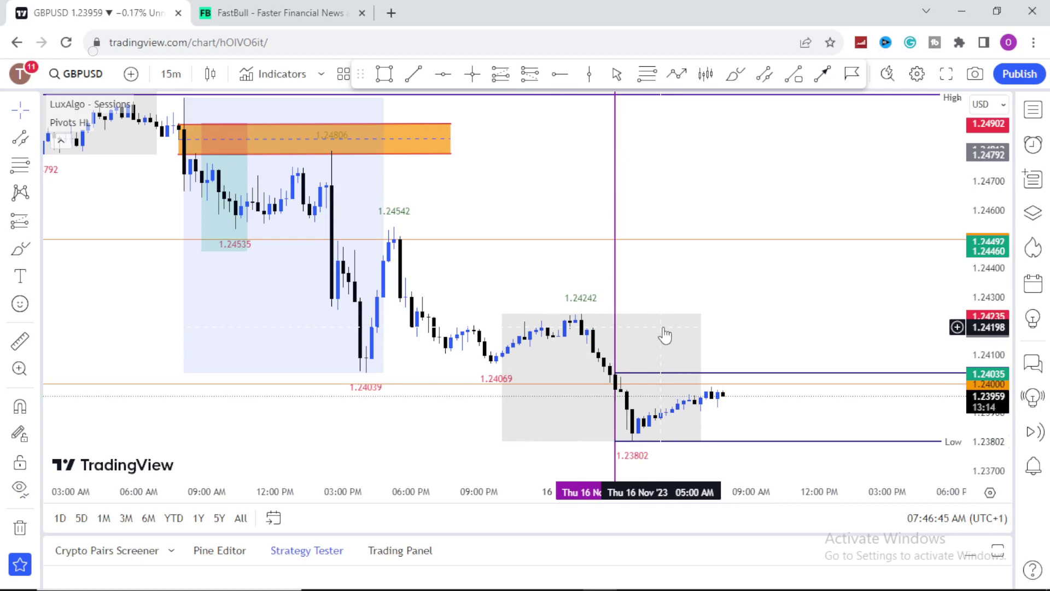
drag(516, 185, 609, 258)
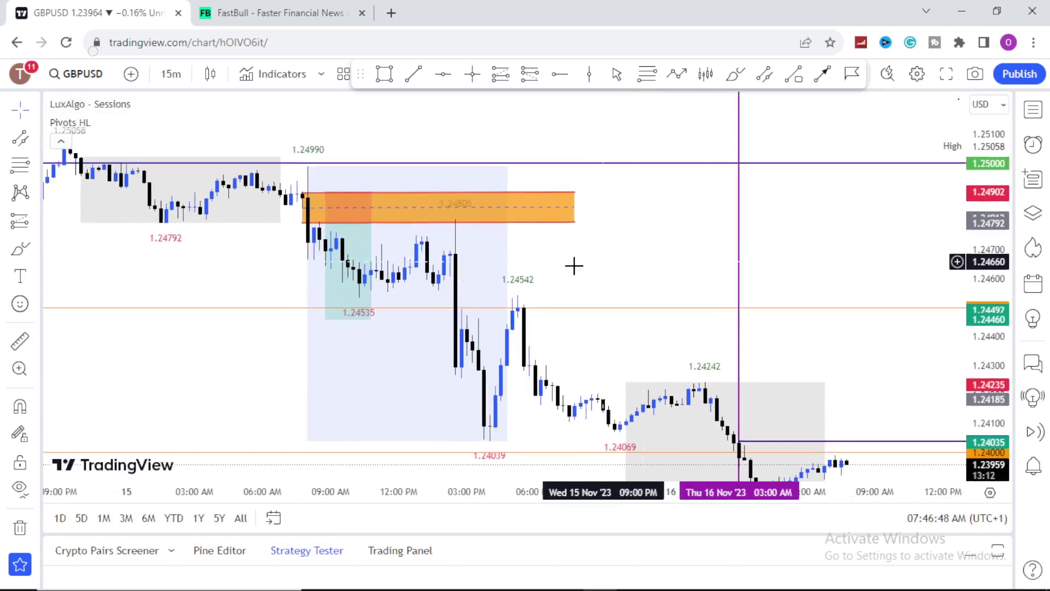
click(364, 236)
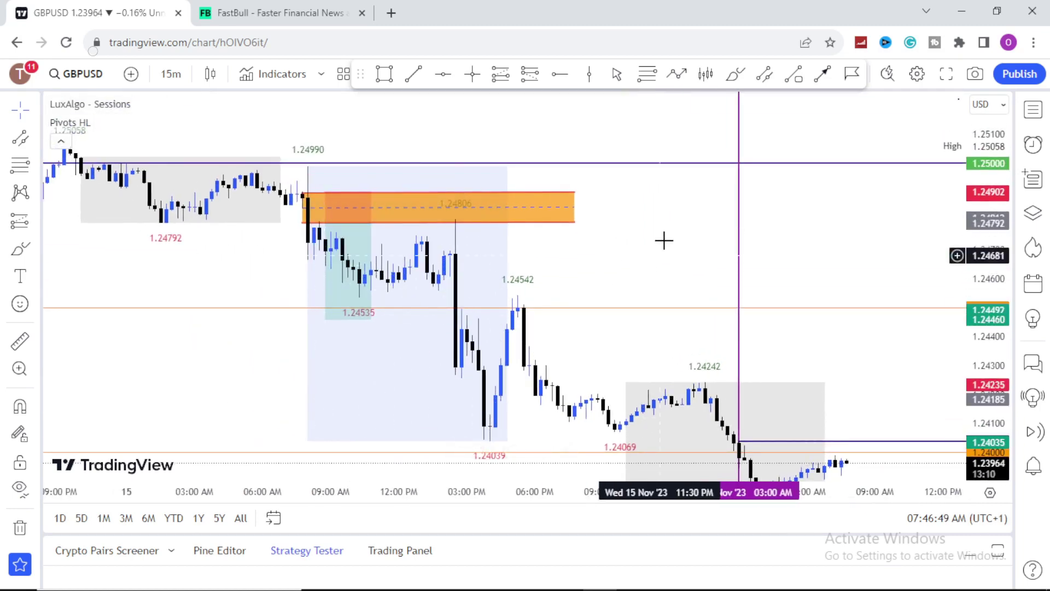